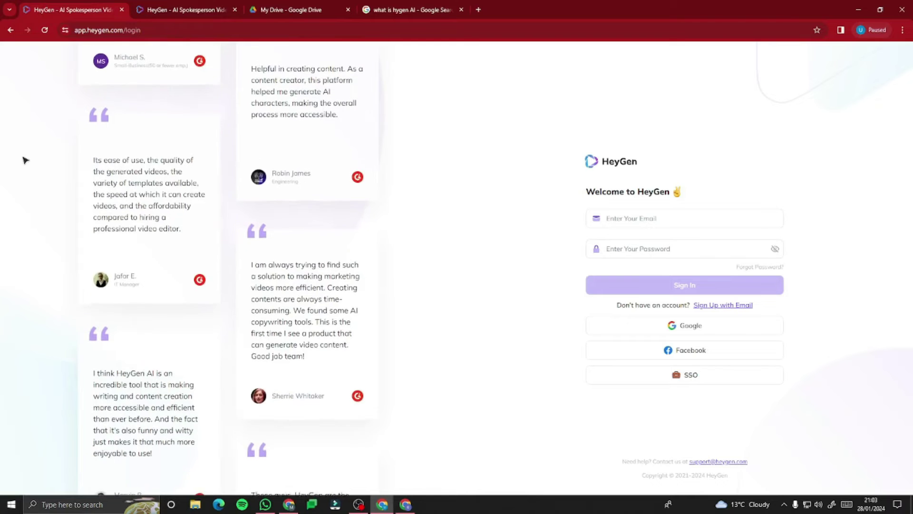
Select the heygen domain in the app.heygen.com/login address
double_click(116, 33)
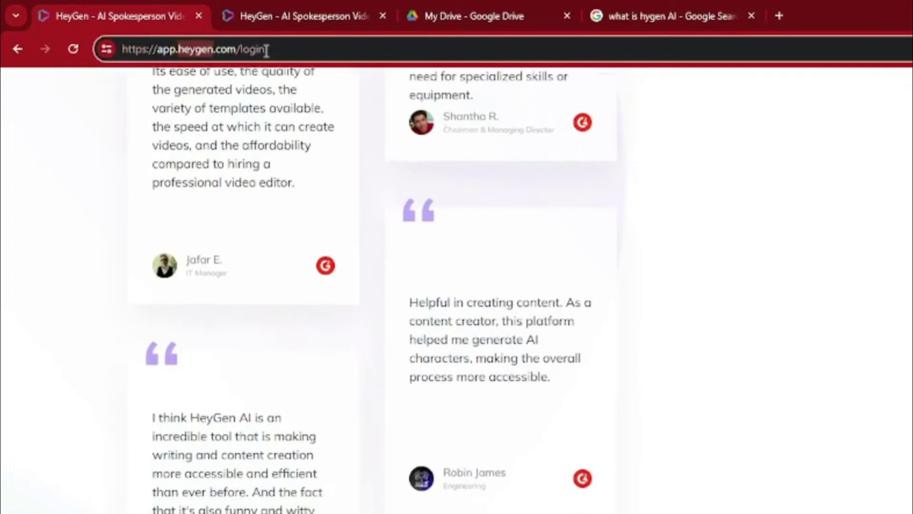
Sign in to HeyGen with a Google account to reach the Home page
click(756, 361)
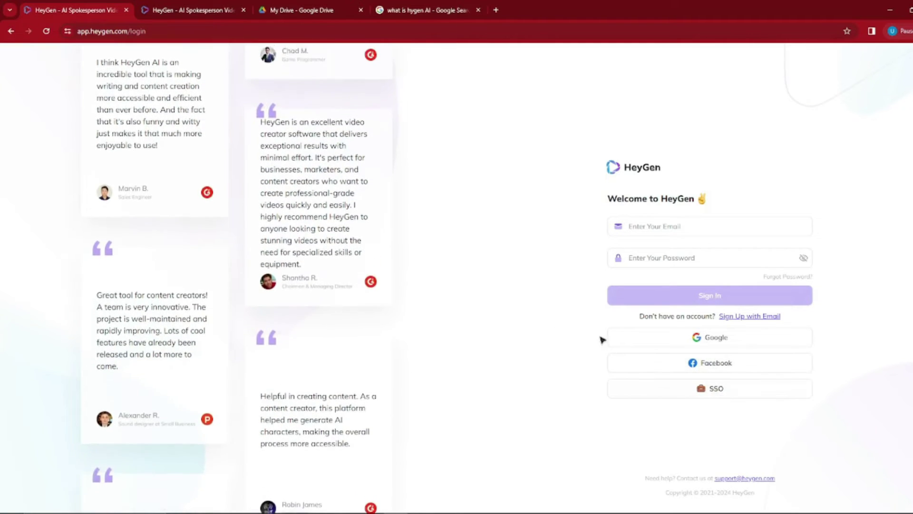
click(699, 344)
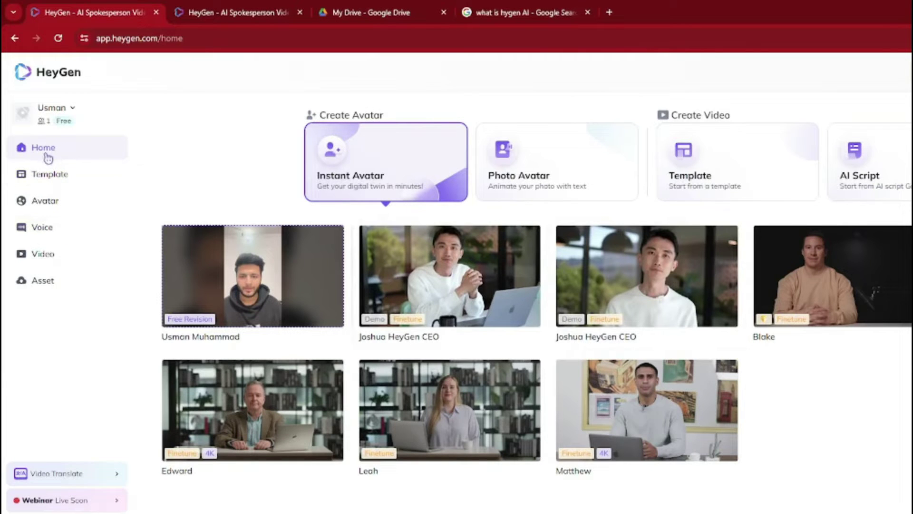
Browse the 218 public templates like Tech Keynote and Business Proposal, then view pricing plans
click(49, 175)
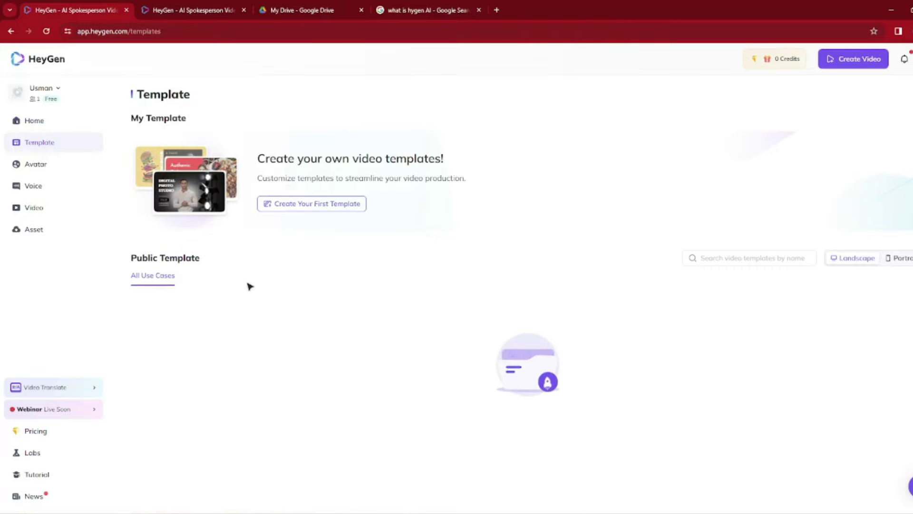
scroll(178, 300, down, 13)
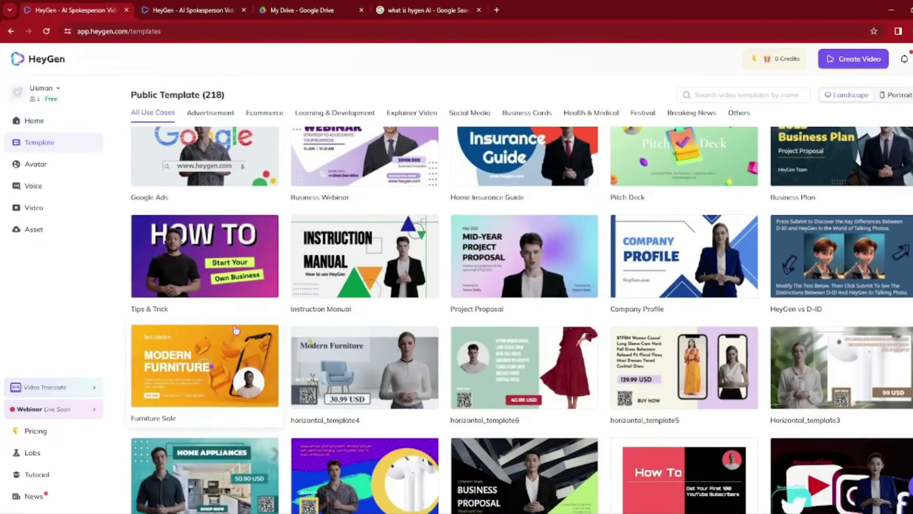
scroll(259, 298, down, 1)
scroll(182, 258, up, 2)
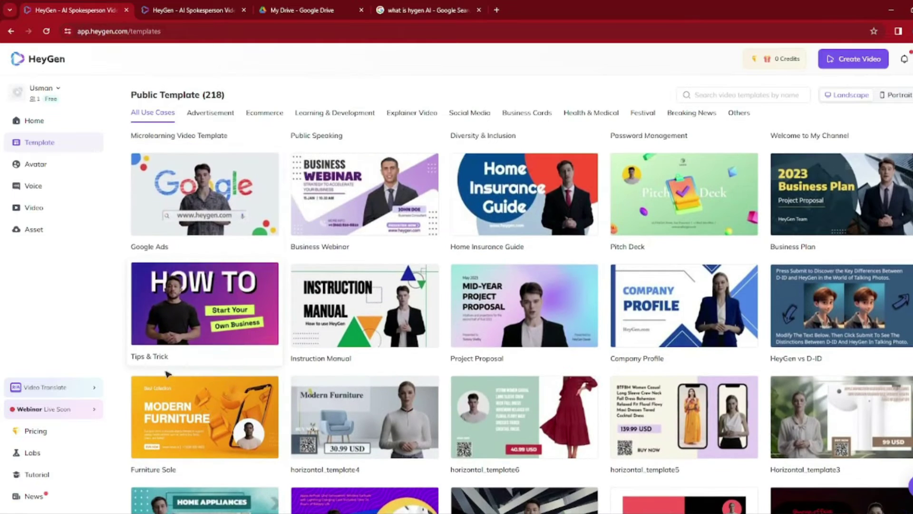
scroll(185, 380, down, 1)
scroll(204, 410, down, 3)
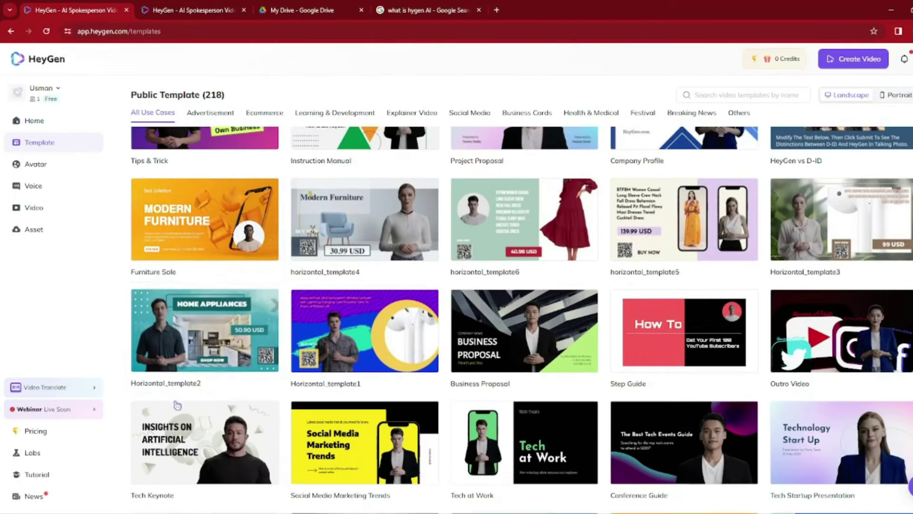
scroll(174, 374, down, 2)
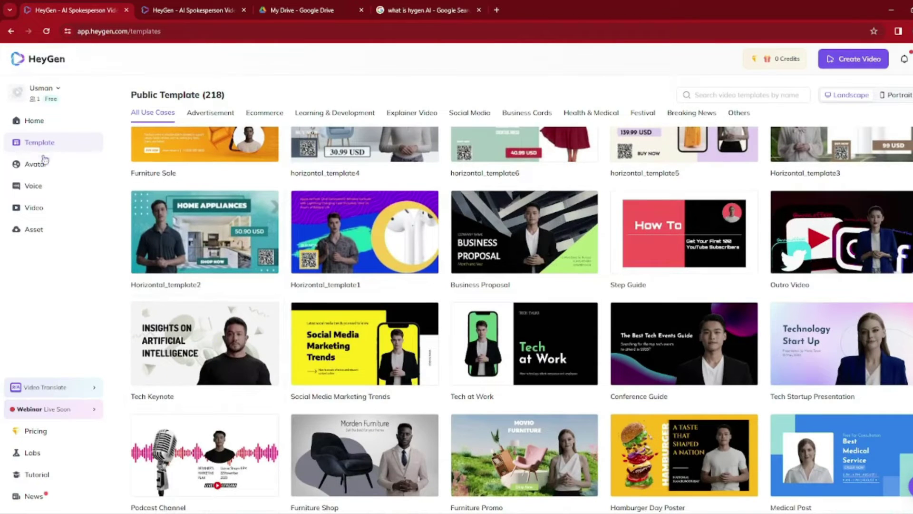
click(46, 435)
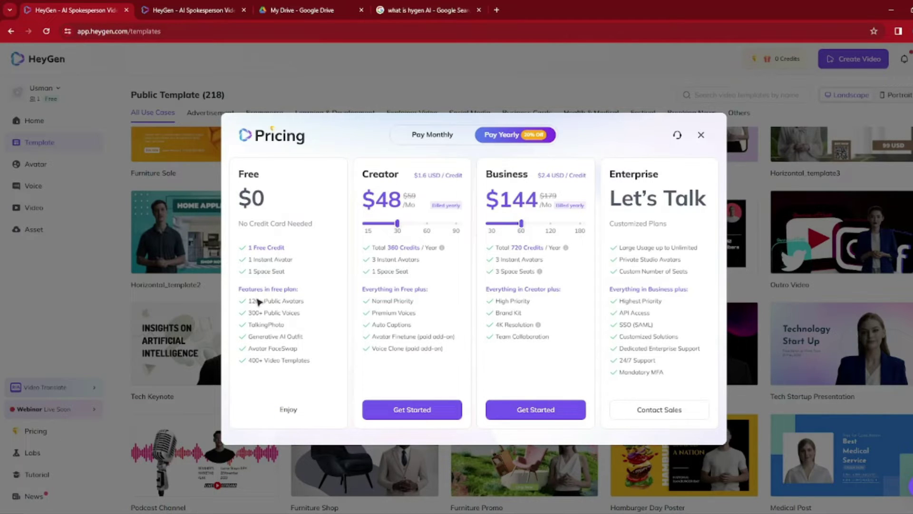
click(428, 140)
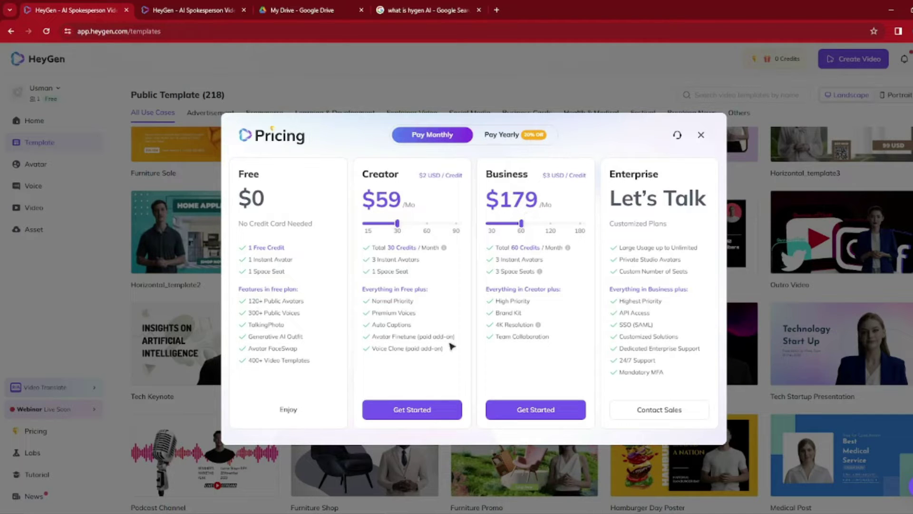
click(701, 135)
scroll(272, 230, down, 5)
scroll(272, 231, up, 10)
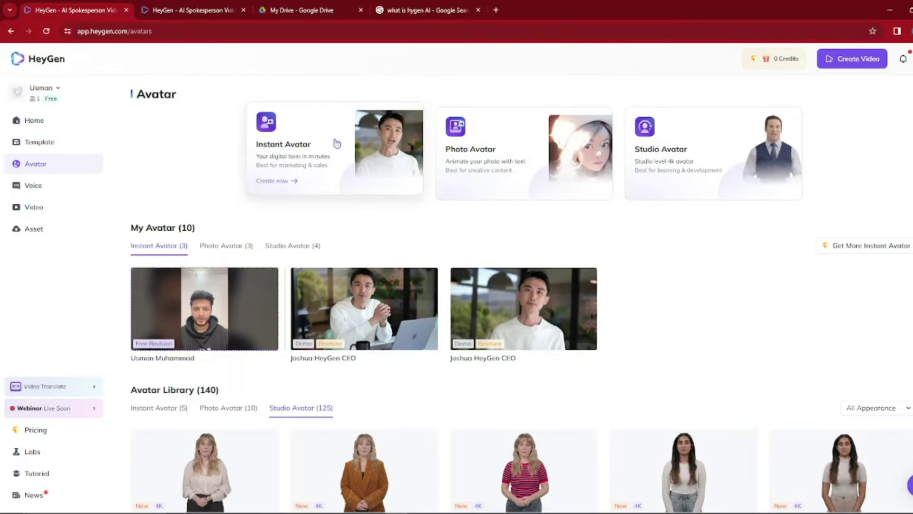
Scroll through the 140-avatar Avatar Library and back, then start a new Instant Avatar
scroll(173, 218, down, 3)
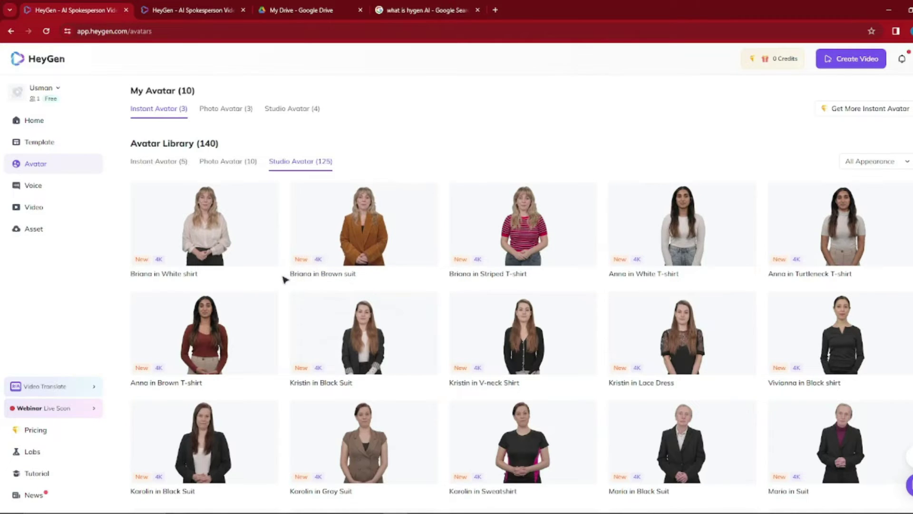
scroll(285, 279, down, 12)
scroll(285, 279, up, 4)
scroll(285, 280, up, 10)
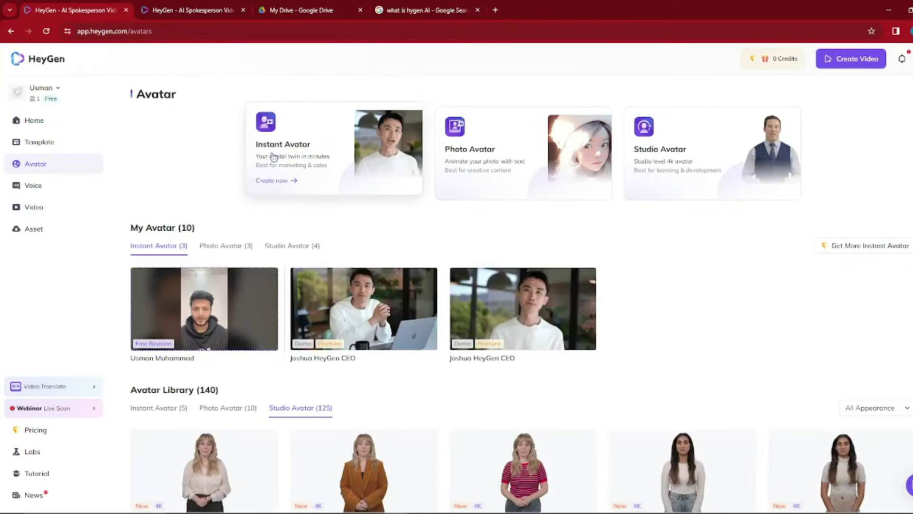
click(284, 183)
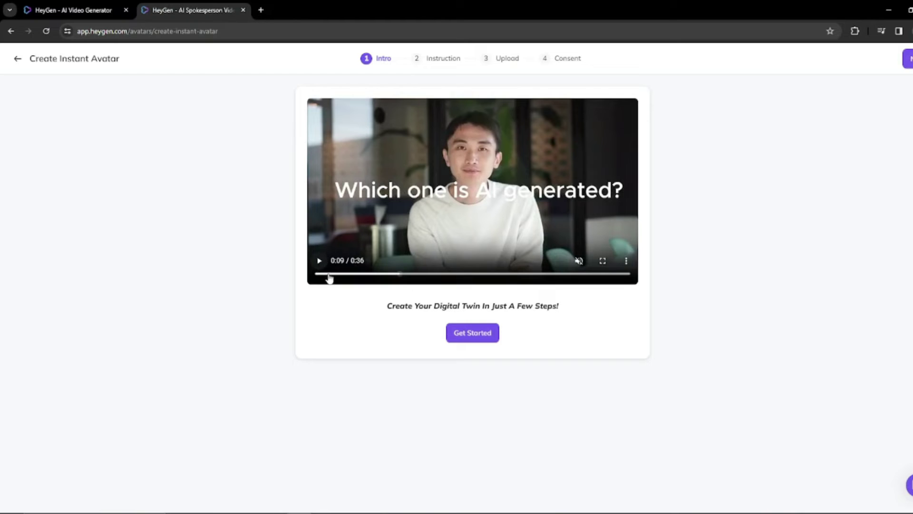
Play the Instant Avatar intro video, then continue to the Instruction step via Get Started
click(319, 262)
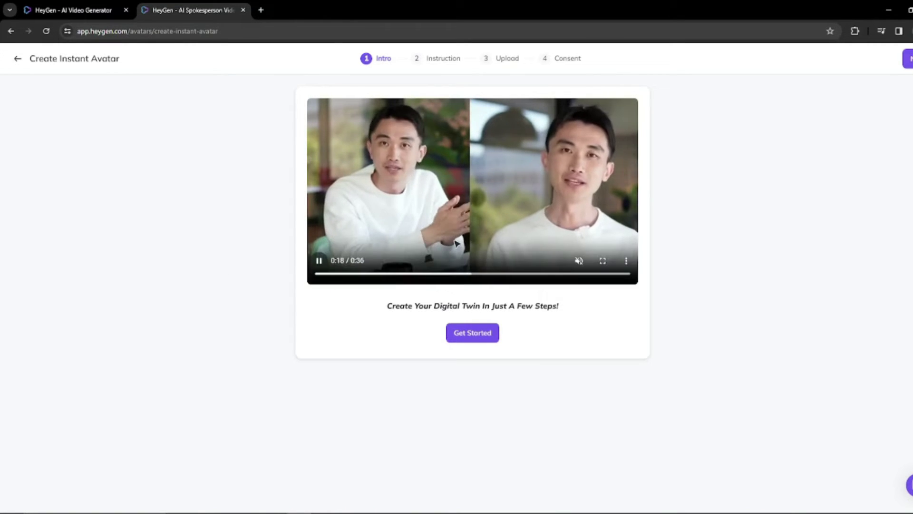
click(473, 336)
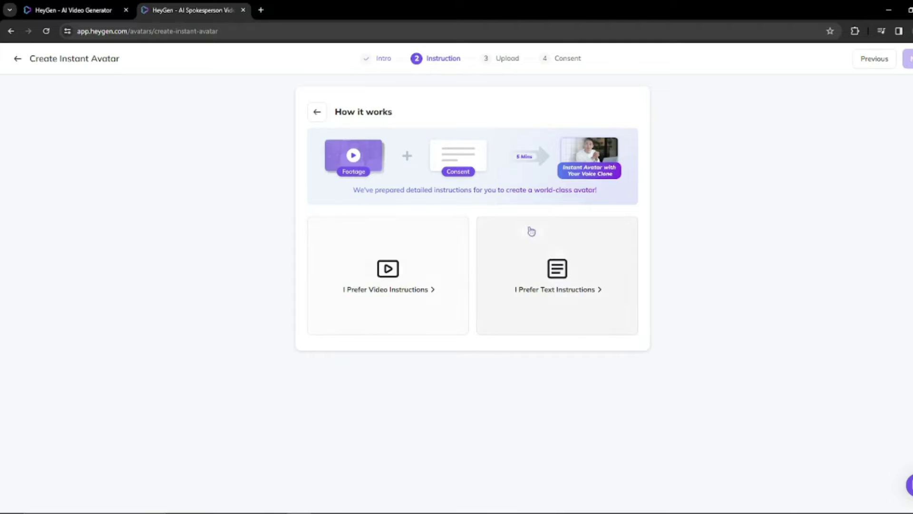
Show text instructions and highlight the lighting, eye-contact and mouth-closed pause tips
click(486, 287)
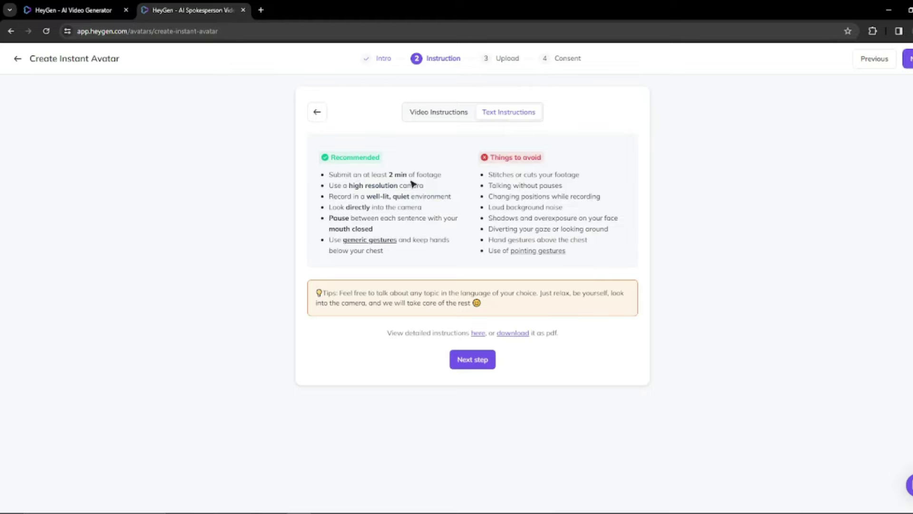
drag(376, 201, 456, 202)
click(407, 206)
drag(329, 209, 438, 208)
click(441, 212)
drag(329, 218, 387, 233)
click(358, 242)
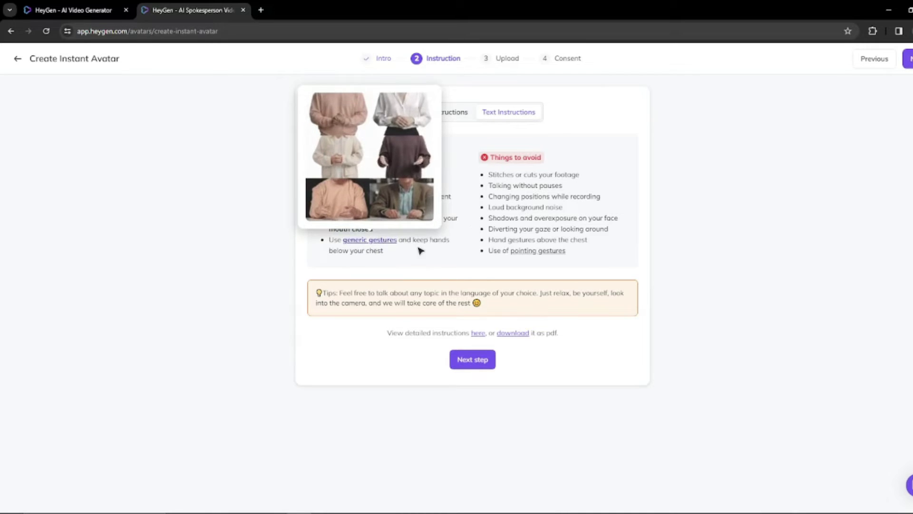
Highlight the Things to avoid list and download the detailed instructions PDF
drag(492, 177, 616, 255)
click(599, 242)
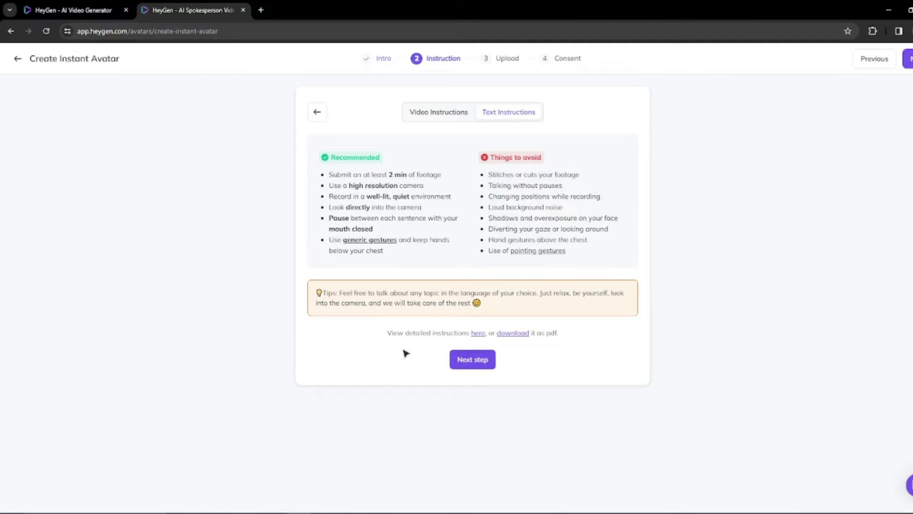
click(515, 336)
Read through the PDF, highlighting the 2-min Preset Script, down to the page 3 FAQ
scroll(382, 344, down, 10)
scroll(380, 344, down, 8)
scroll(381, 344, up, 7)
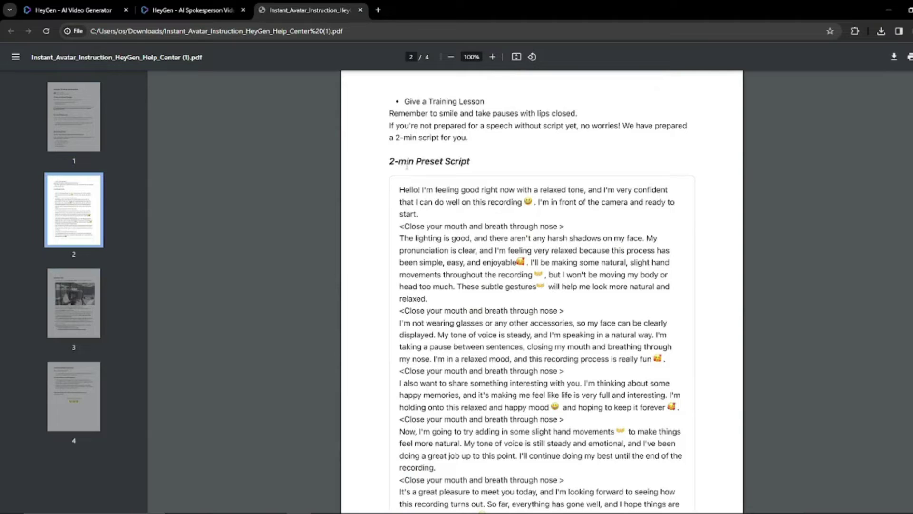
drag(403, 192, 555, 416)
scroll(568, 383, down, 2)
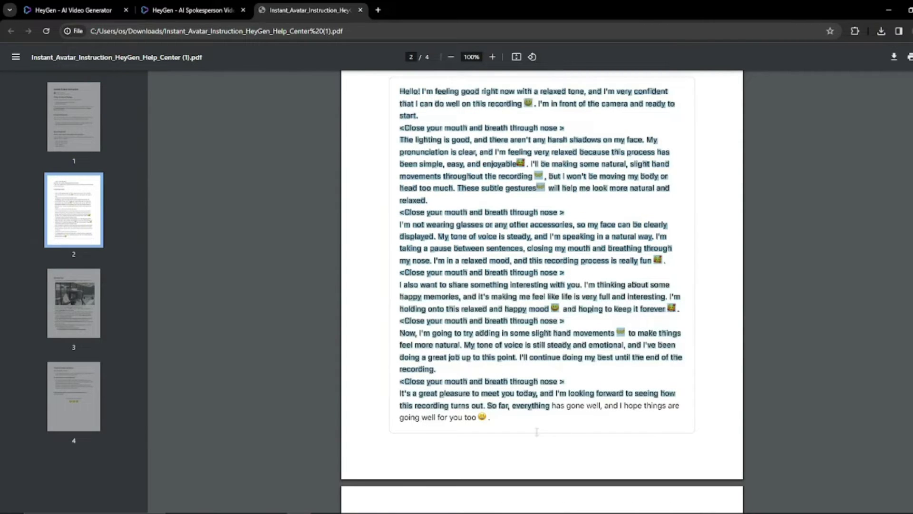
click(504, 421)
scroll(477, 318, up, 2)
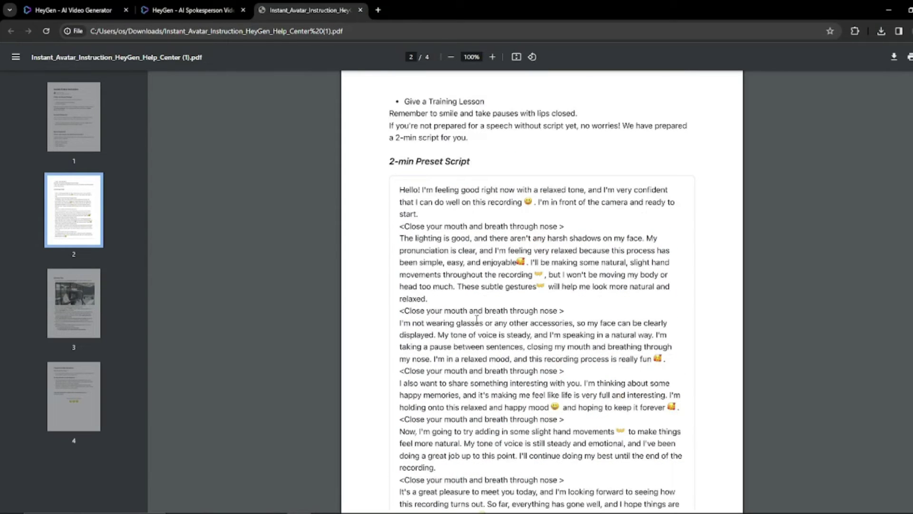
scroll(476, 318, down, 1)
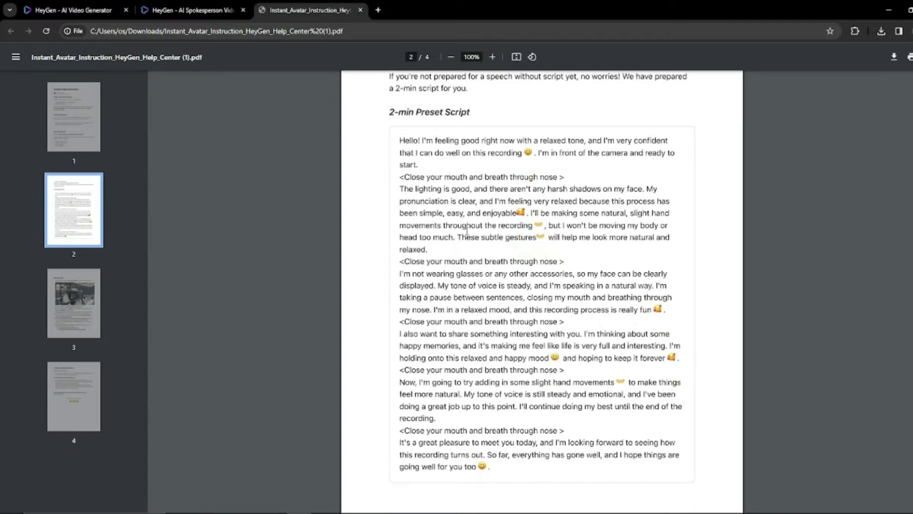
scroll(475, 251, down, 20)
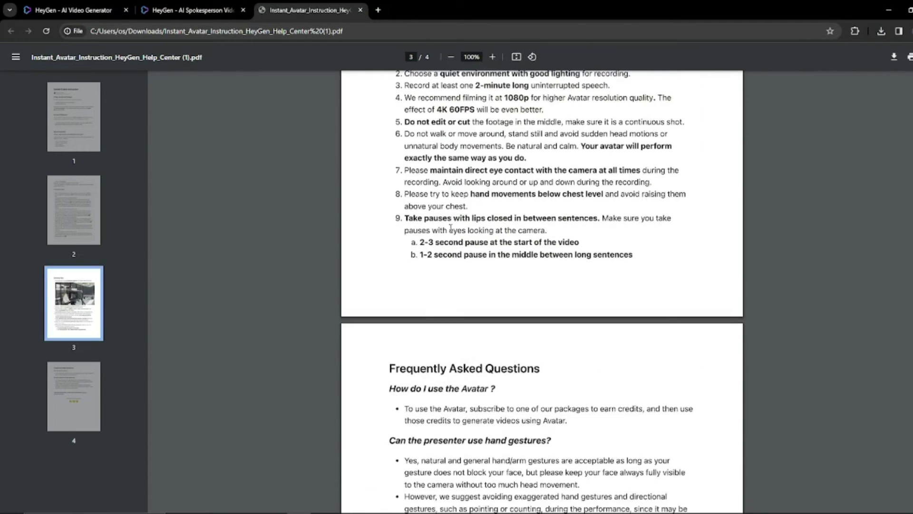
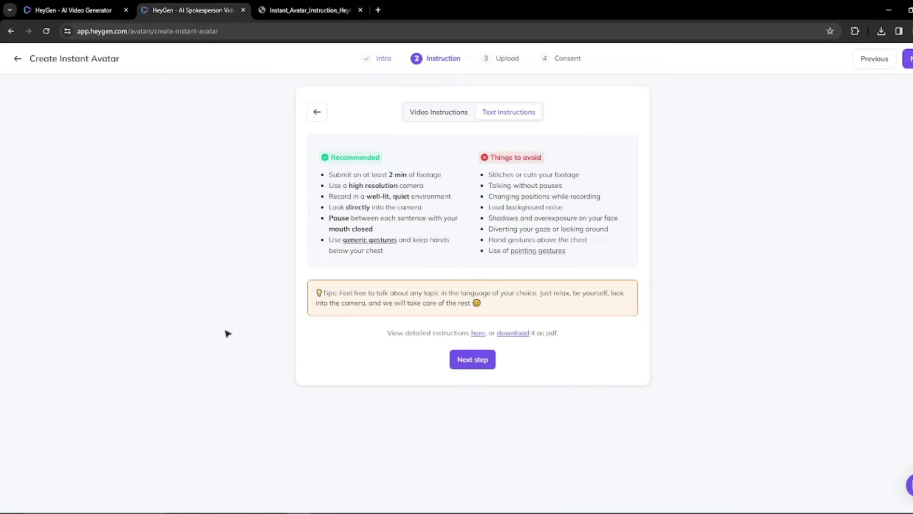
Advance the Instant Avatar wizard from the Instruction step to the Upload step
click(472, 363)
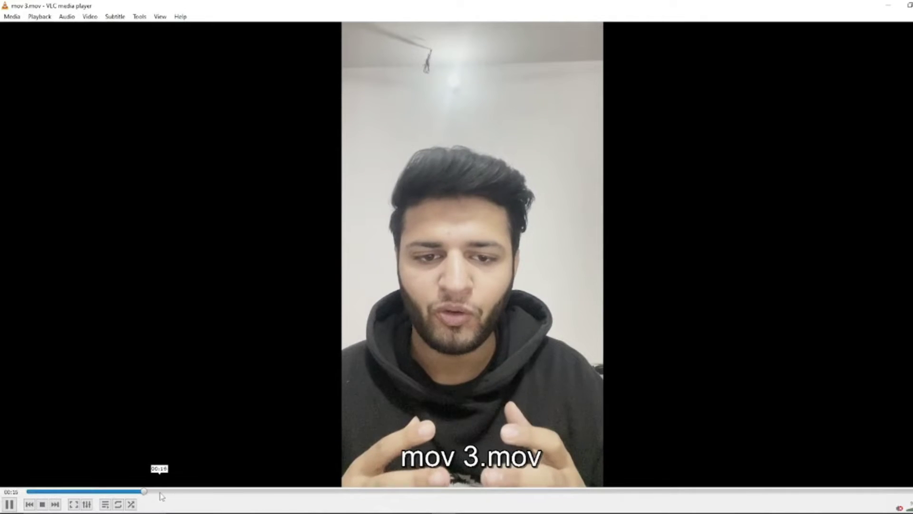
Skim mov 3.mov in VLC through 00:17 and 00:33 to about 00:58, then pause
click(150, 491)
click(261, 492)
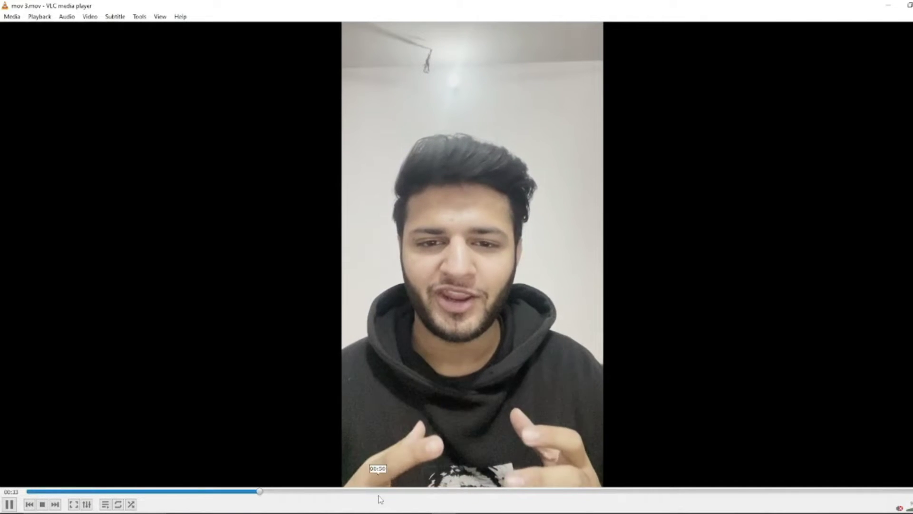
click(434, 490)
key(space)
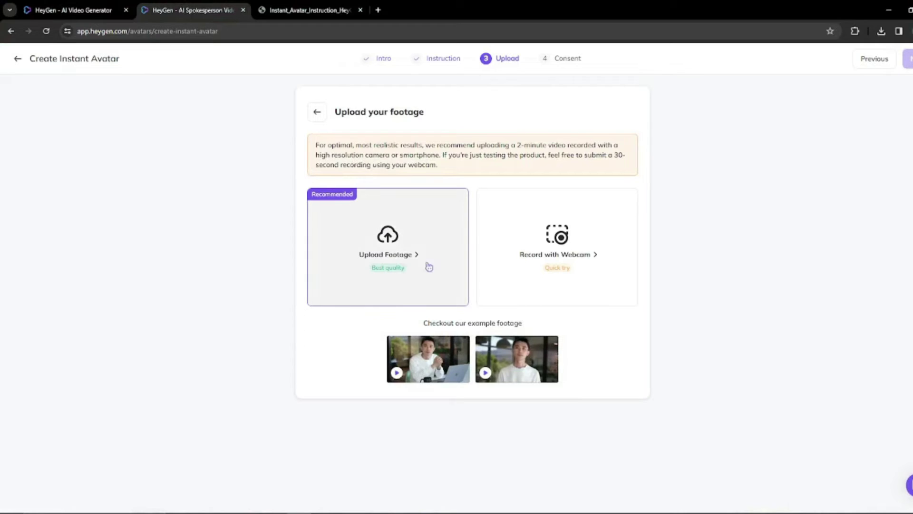
Upload the footage by pasting its Google Drive share link
click(381, 253)
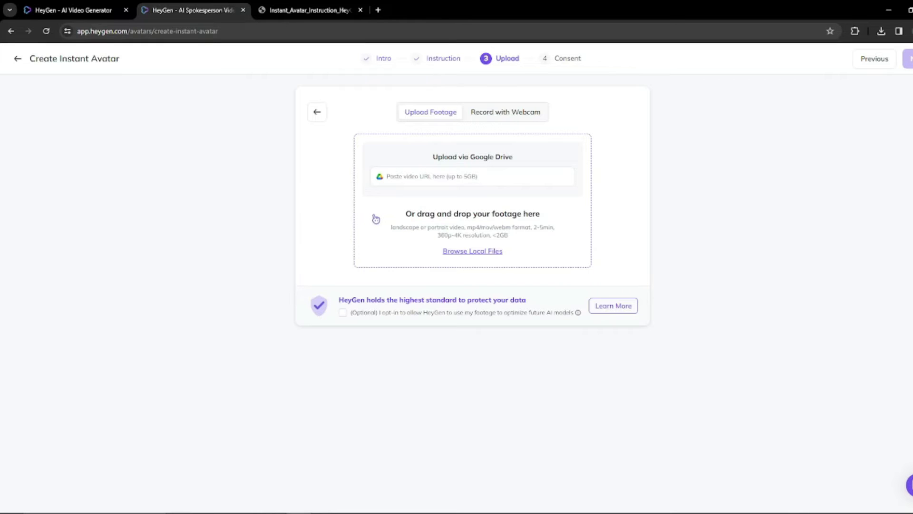
click(444, 178)
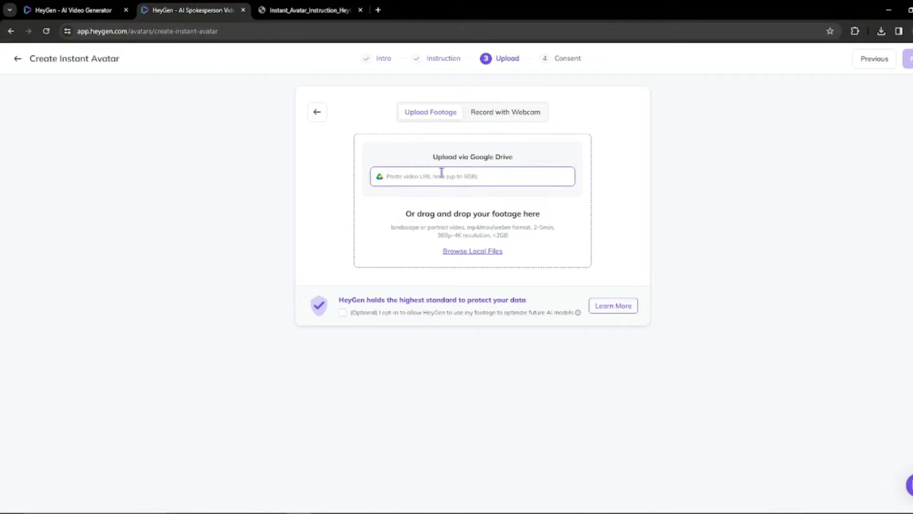
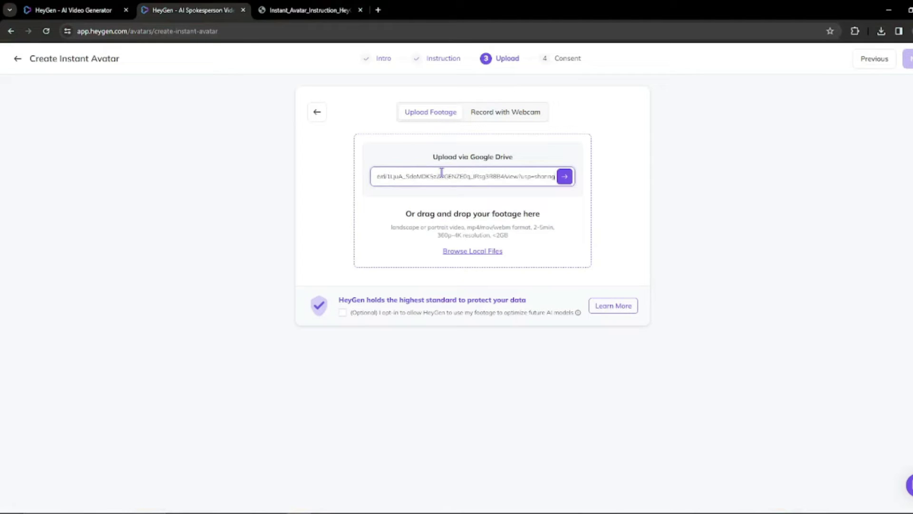
click(564, 177)
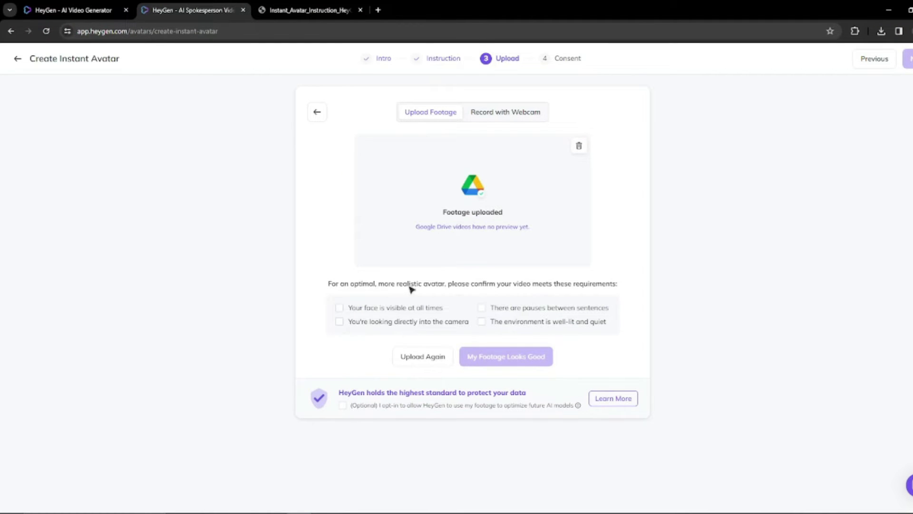
Confirm all four footage requirements and accept the footage as good
click(339, 308)
click(339, 321)
click(481, 308)
click(482, 321)
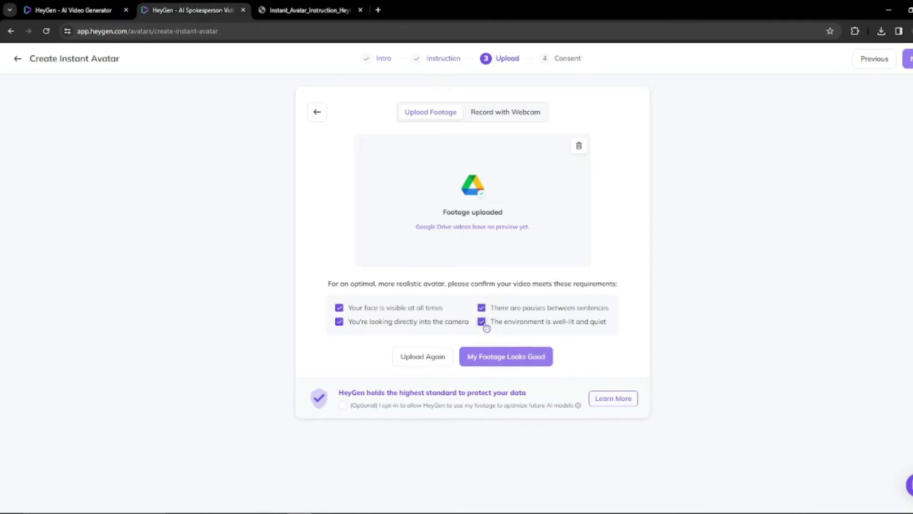
click(496, 356)
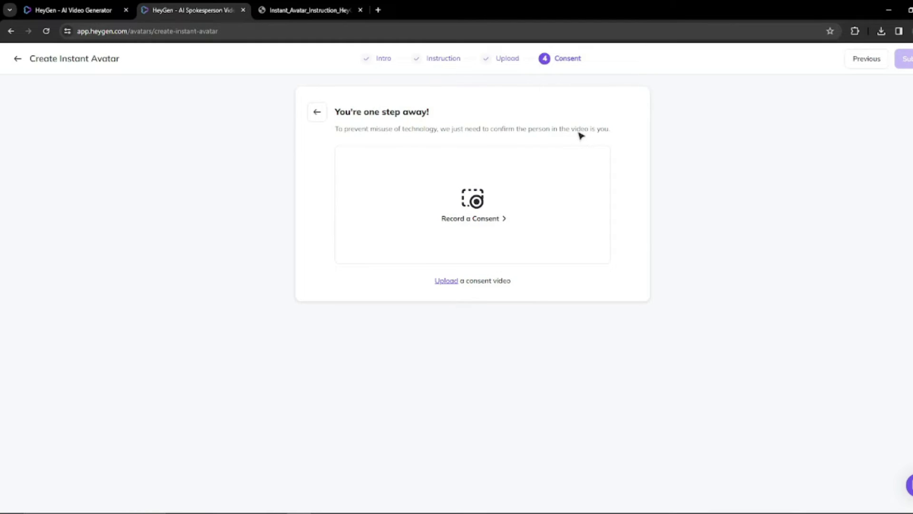
Open the consent recording view and highlight the consent statement to read on camera
click(472, 206)
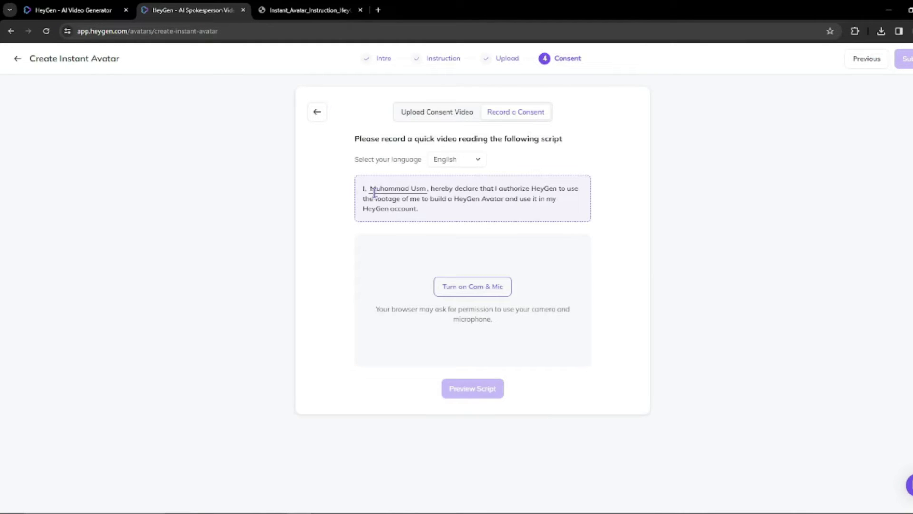
drag(410, 140, 558, 141)
click(430, 198)
drag(419, 211, 364, 198)
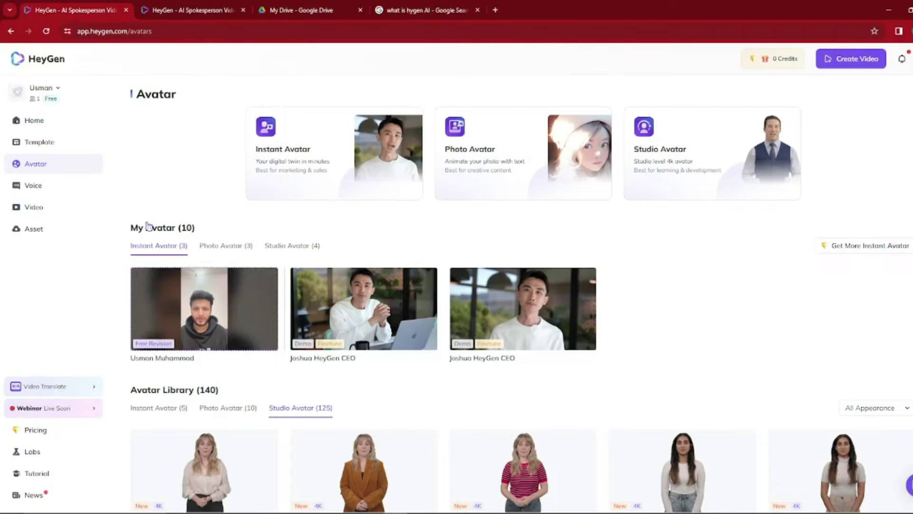
Preview the new instant avatar, then create a Landscape video with it
mouse_move(205, 321)
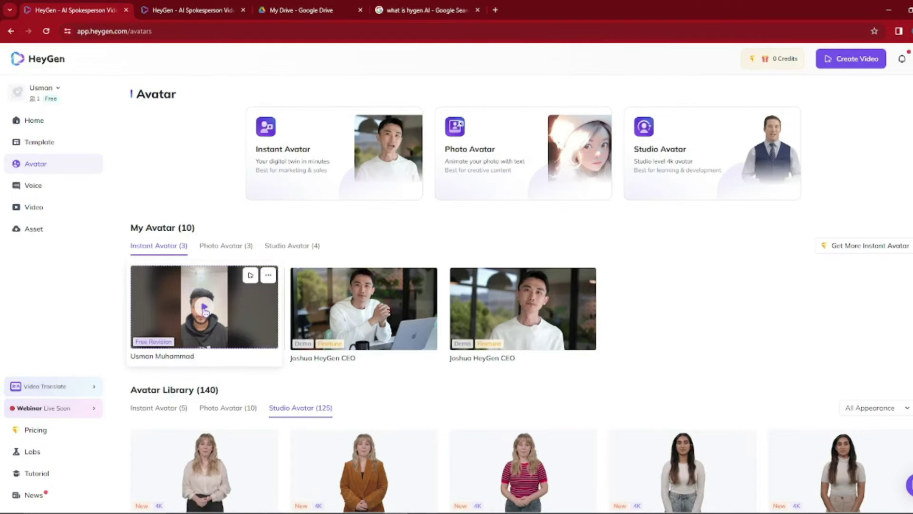
click(205, 311)
click(268, 372)
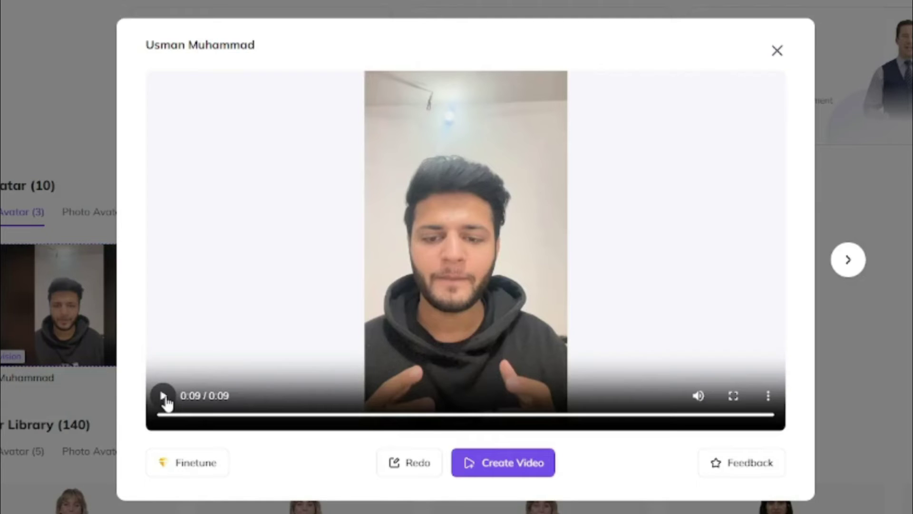
click(494, 472)
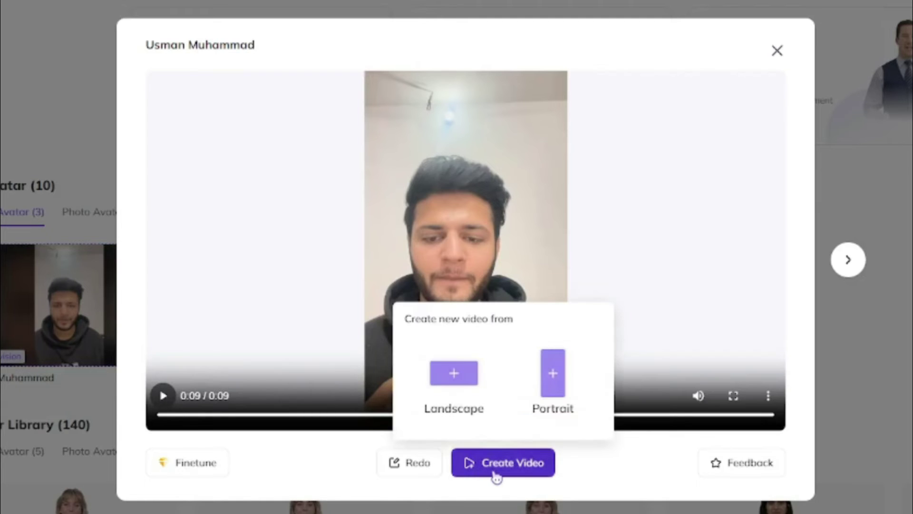
click(468, 395)
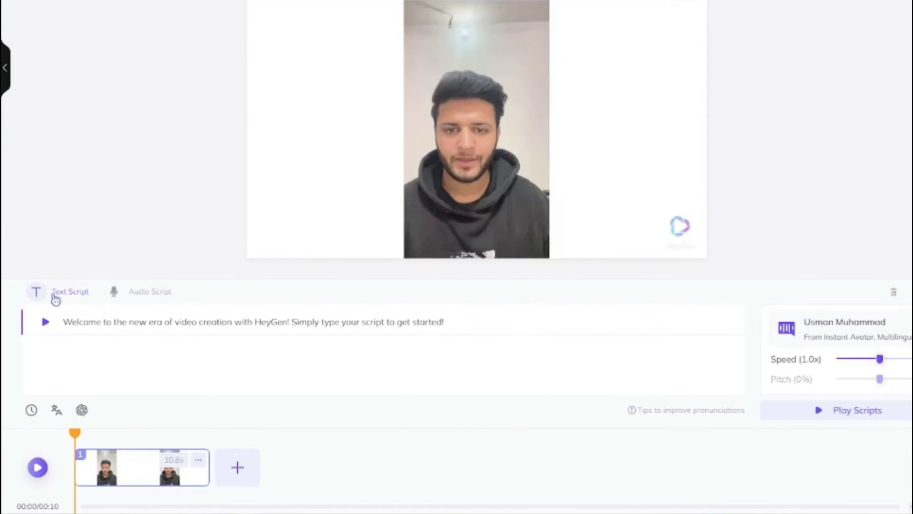
Replace the default welcome line with the pasted Copilot Pro in OneNote script
click(143, 298)
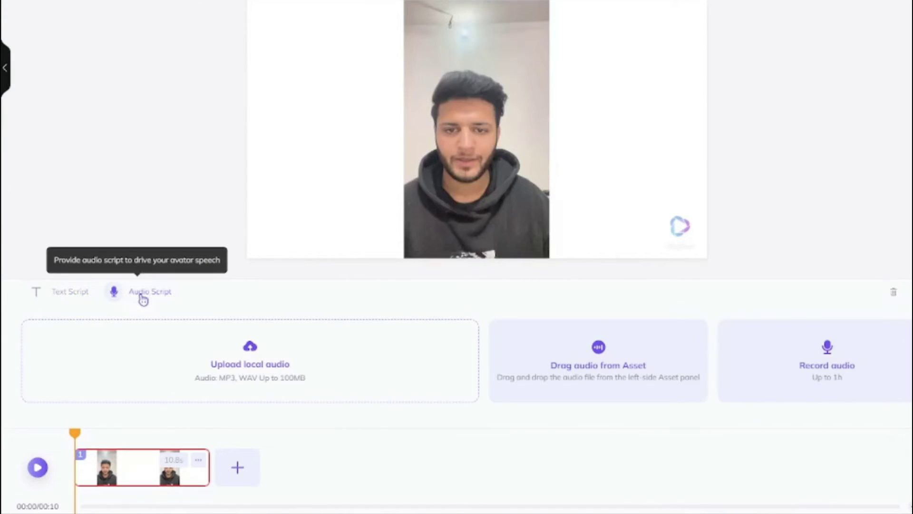
click(64, 295)
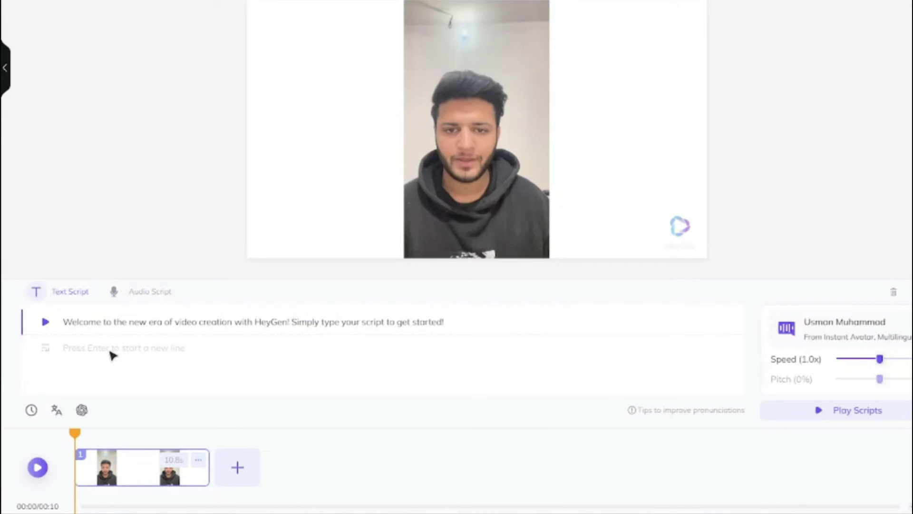
key(ctrl+a)
text(Hello and welcome back to Skillcurb! If you're new here, don't forget to hit that subscribe button and turn on notifications so you never miss our tech tips and tricks. Today, we're diving into a game-changing tool that's revolutionizing the way we take notes and manage information. Yes, you guessed it – we're talking about Copilot Pro in Microsoft OneNote!)
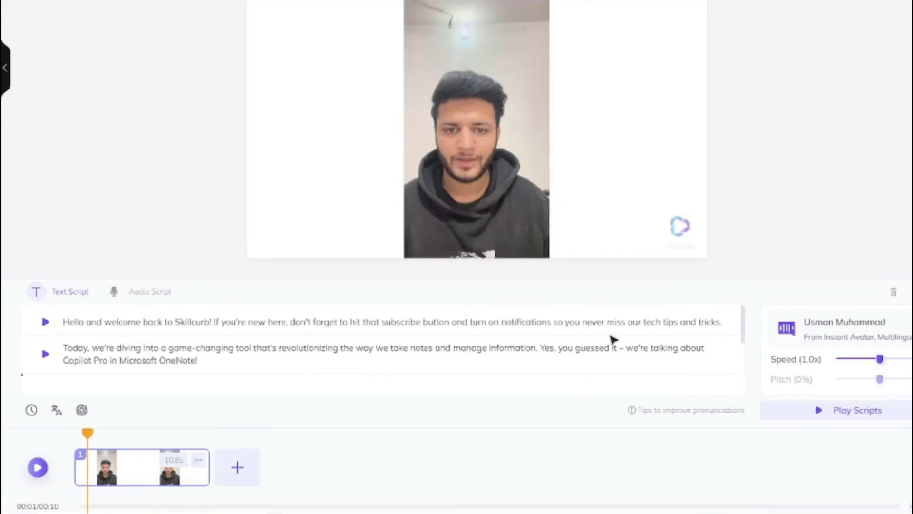
scroll(179, 336, down, 5)
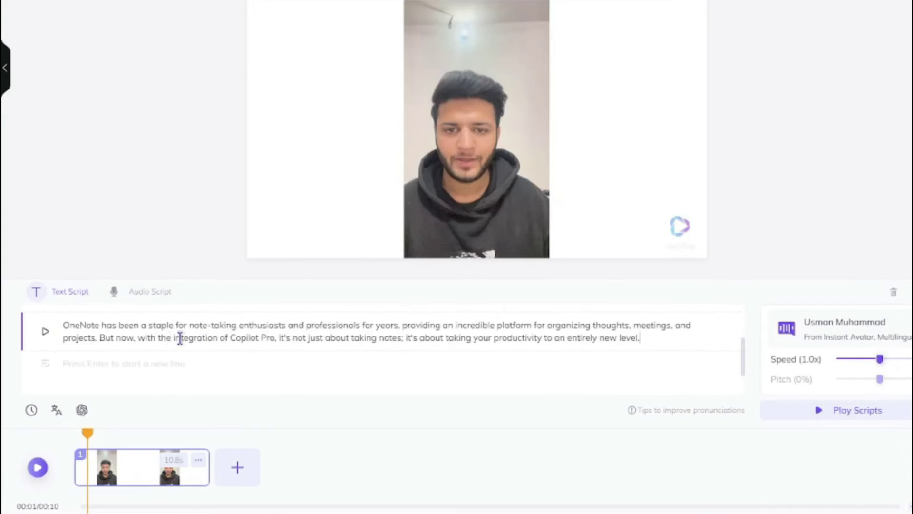
scroll(166, 340, up, 5)
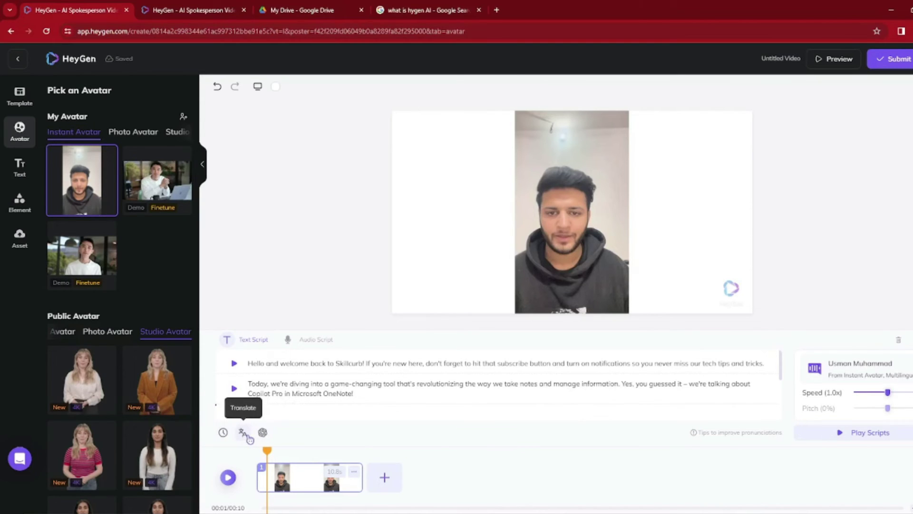
Browse the Translate dialog's target languages and close it without translating
click(246, 434)
click(610, 175)
scroll(606, 245, down, 15)
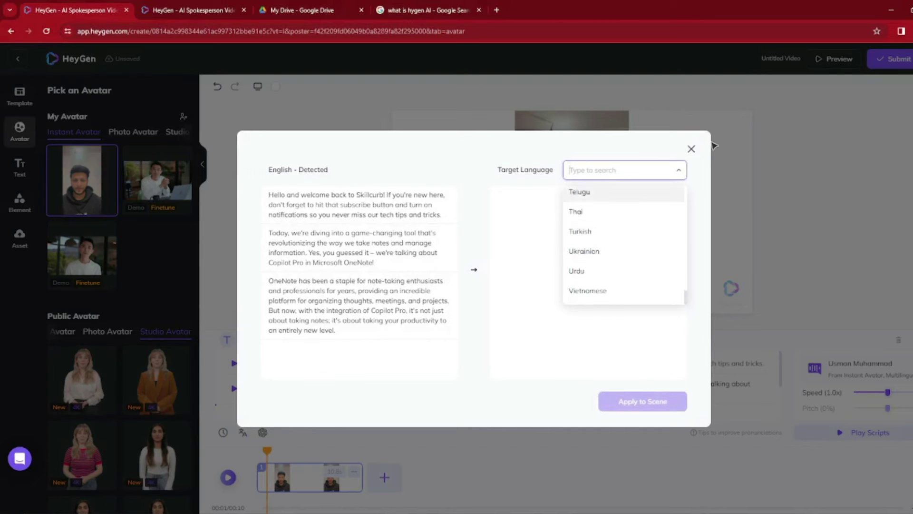
click(691, 149)
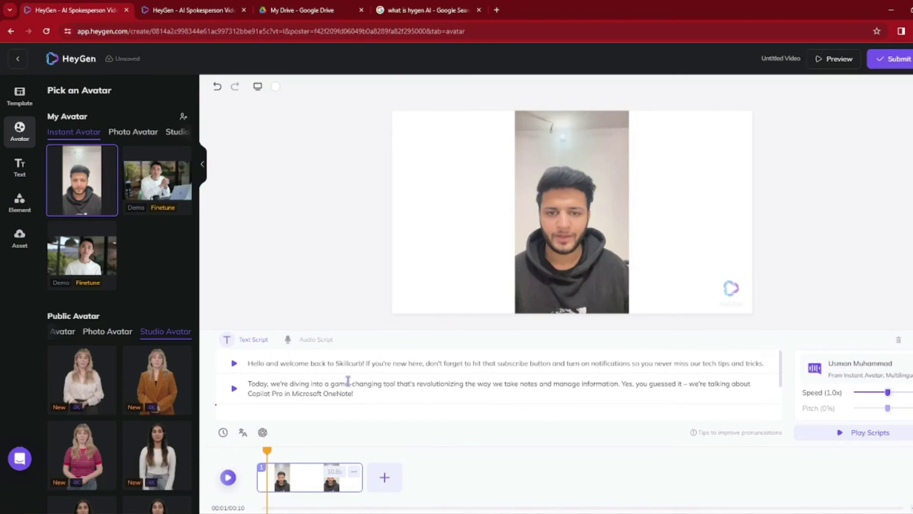
Try GPT4 Script Writer's More Professional and a HeyGen AI prompt, then close without applying
click(262, 432)
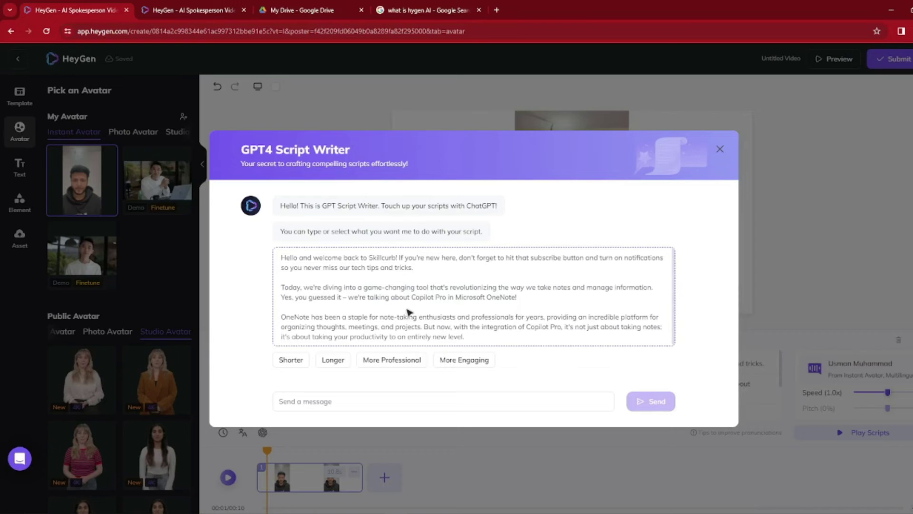
click(396, 400)
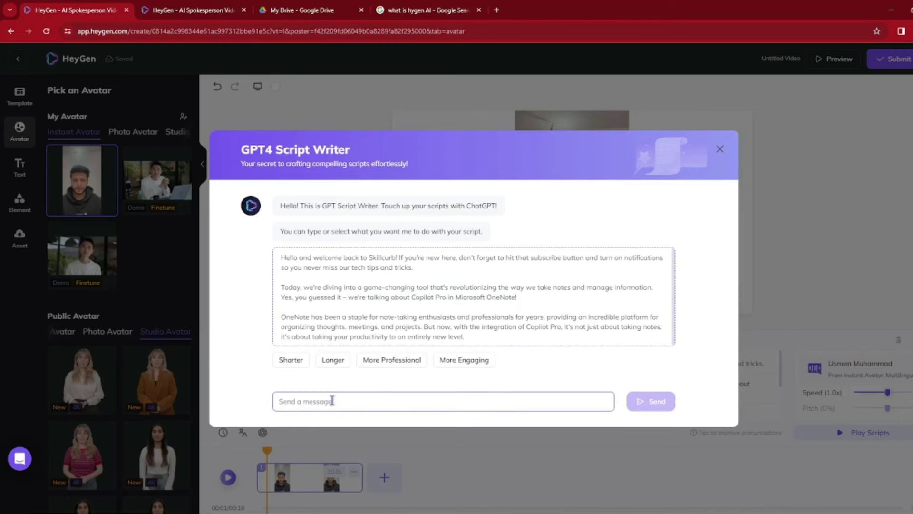
click(384, 362)
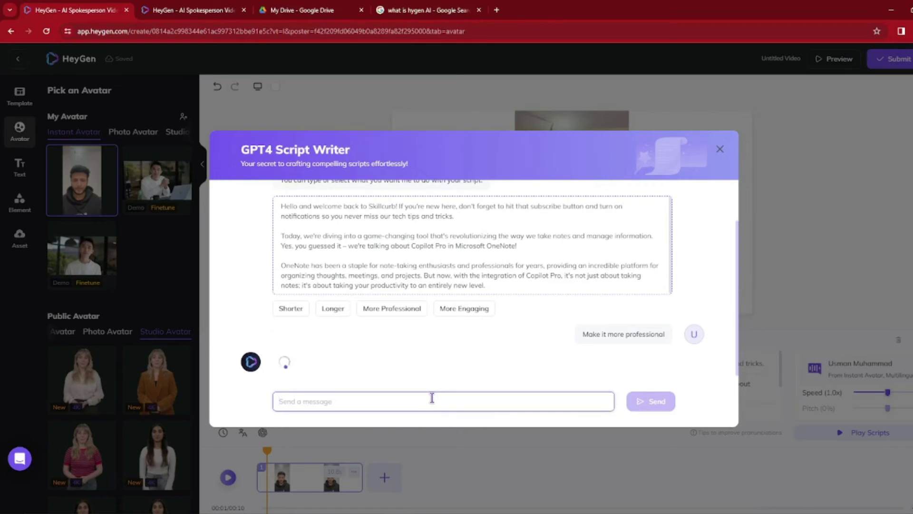
text(a script abou)
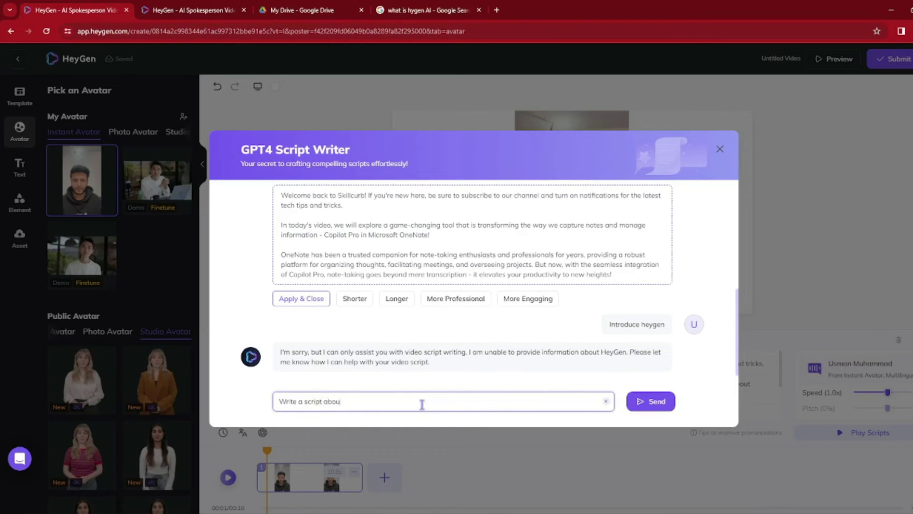
text(ai)
key(Return)
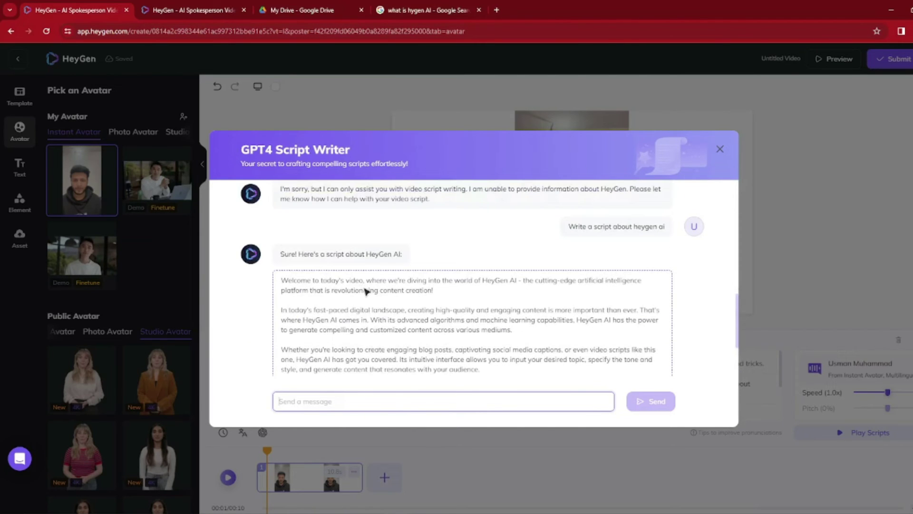
scroll(352, 295, down, 3)
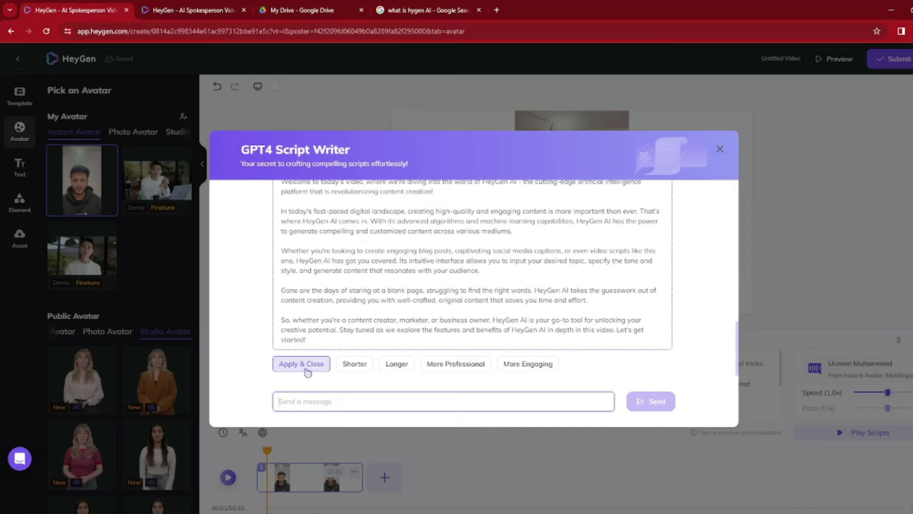
click(718, 153)
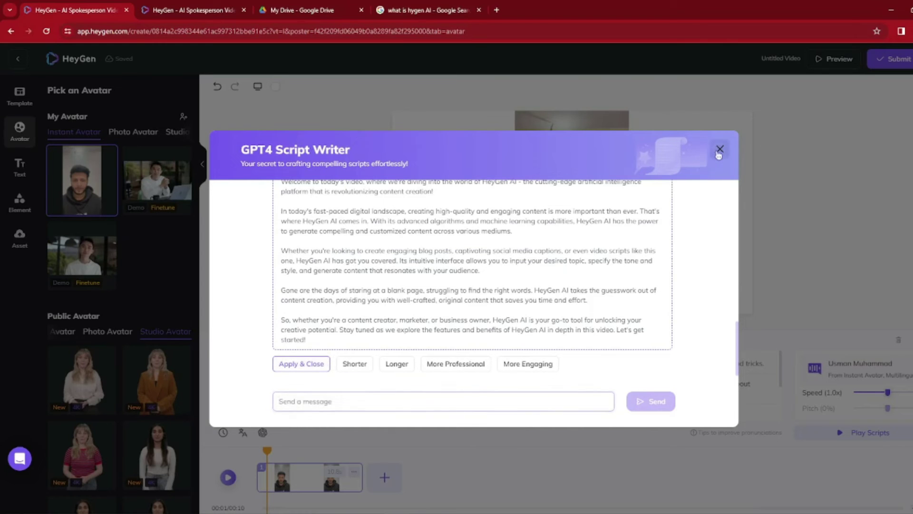
scroll(281, 382, down, 1)
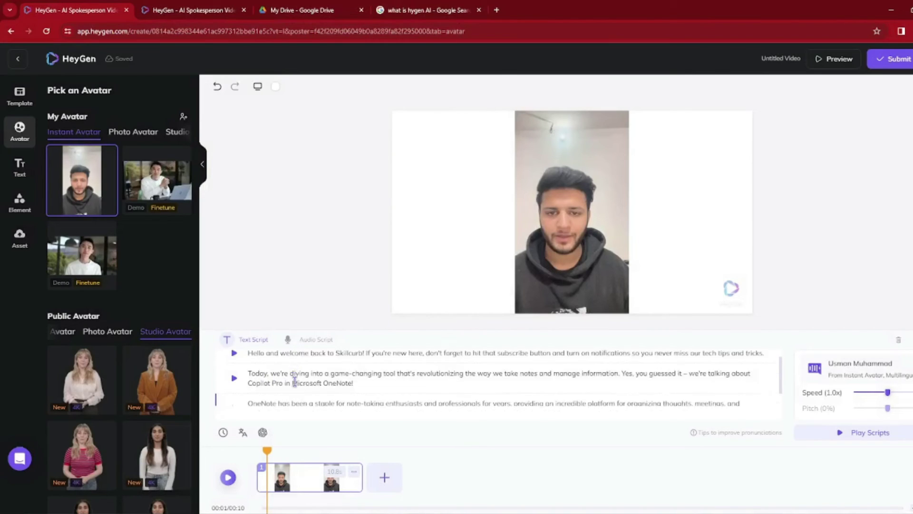
Drag a trial Add Subtitle onto the canvas from the Text panel, then delete it
click(18, 169)
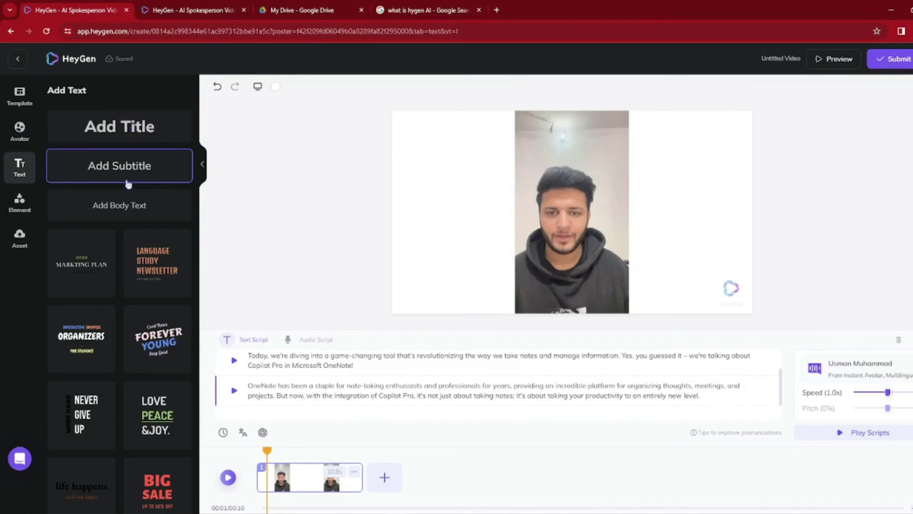
scroll(110, 350, down, 2)
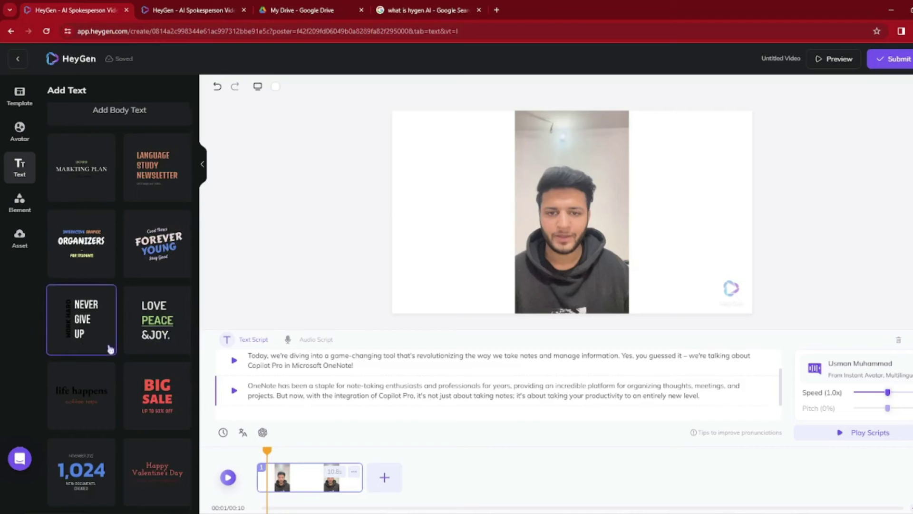
scroll(123, 404, up, 2)
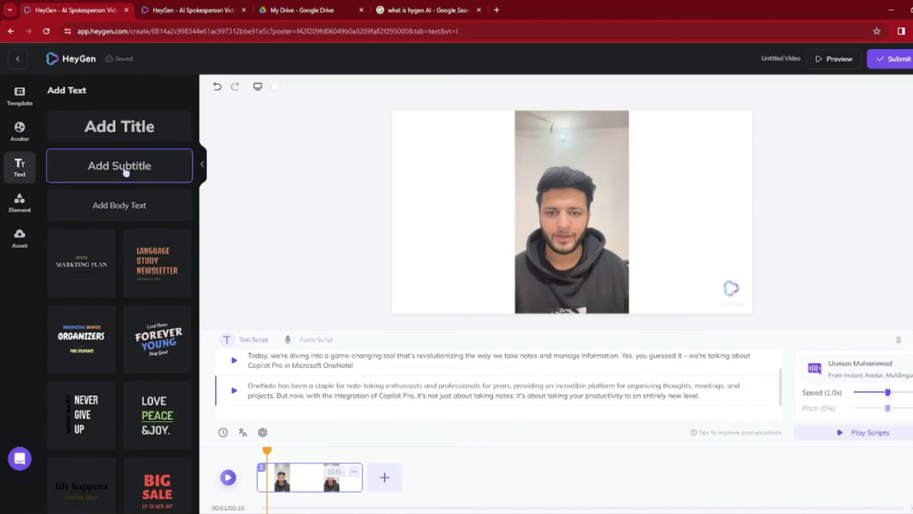
drag(127, 170, 573, 306)
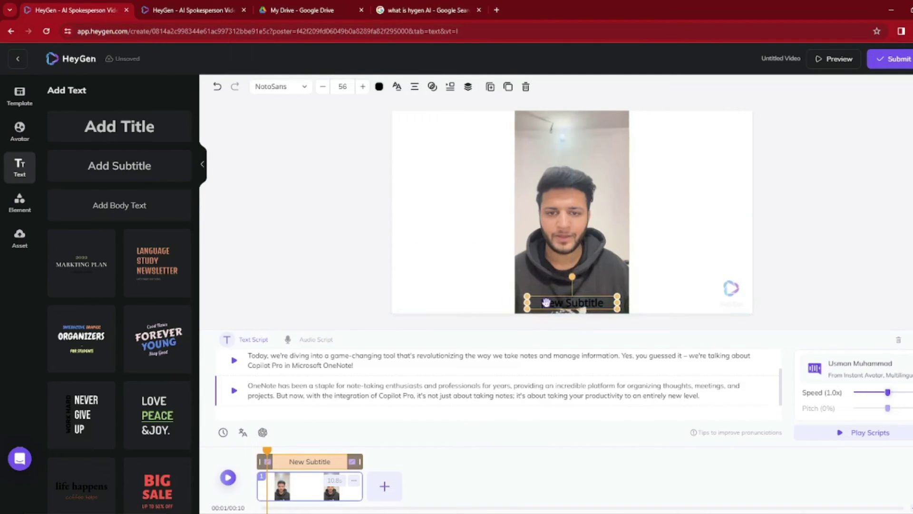
key(Delete)
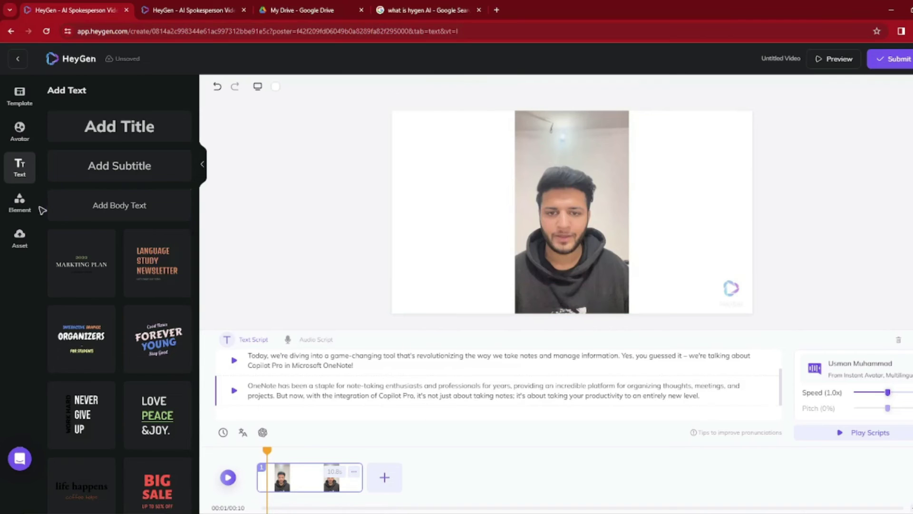
click(28, 208)
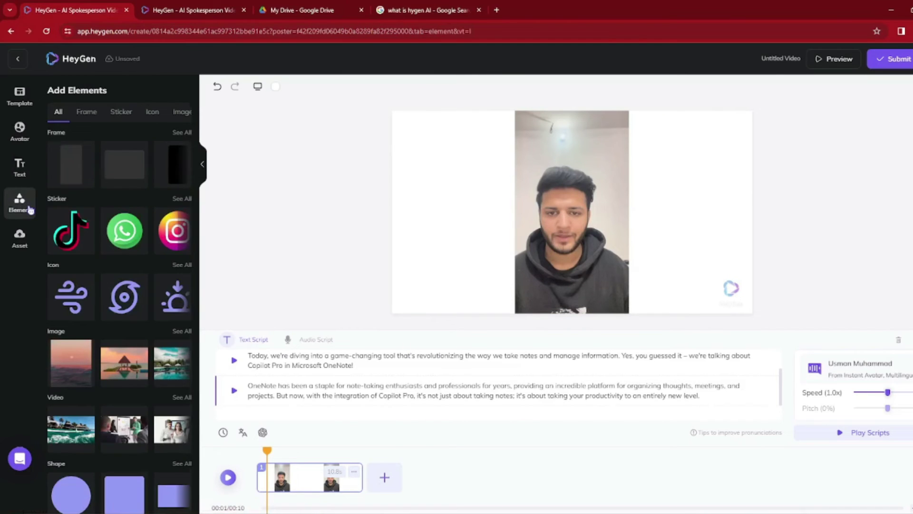
Browse the Element library's frames, shapes and music, then show the Asset panel
scroll(89, 335, down, 2)
scroll(88, 335, down, 2)
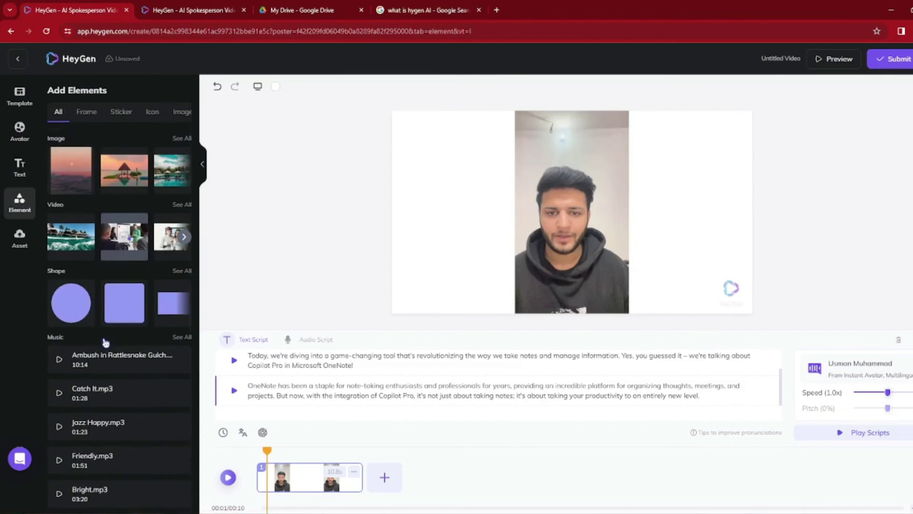
scroll(89, 305, down, 3)
scroll(89, 302, down, 20)
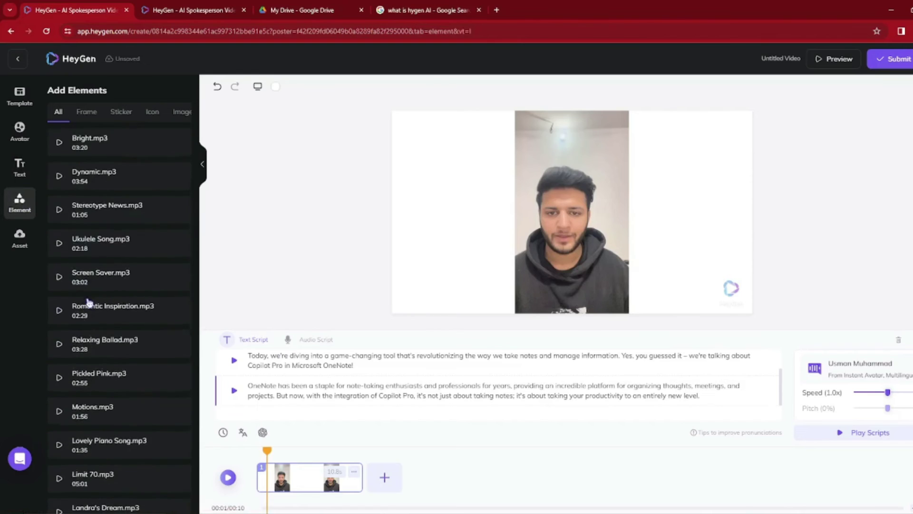
scroll(89, 302, down, 8)
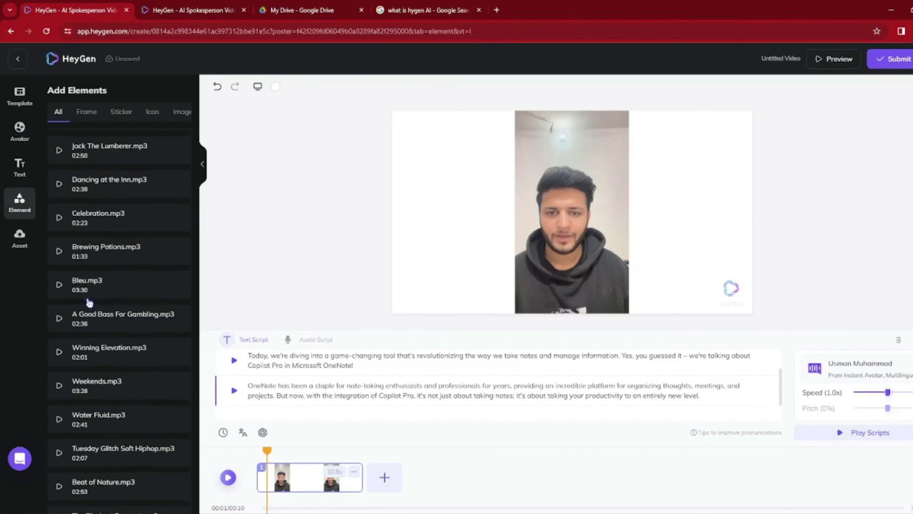
click(19, 236)
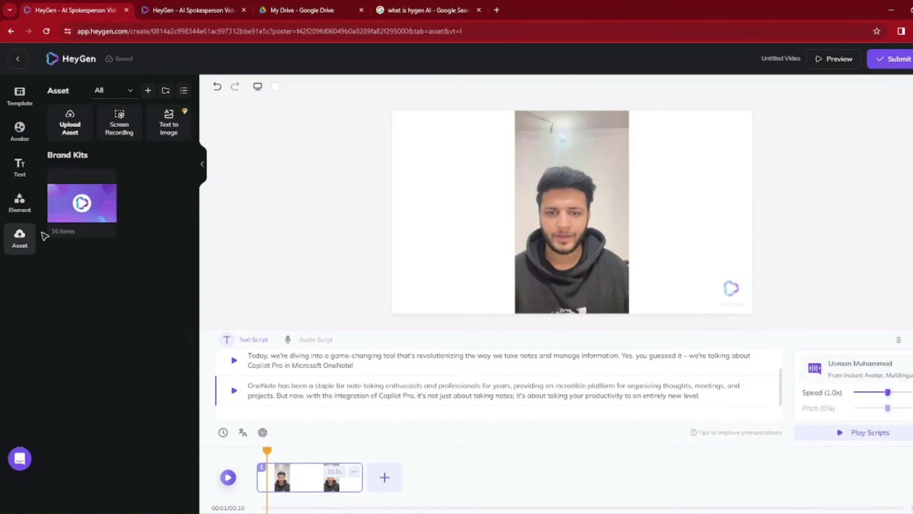